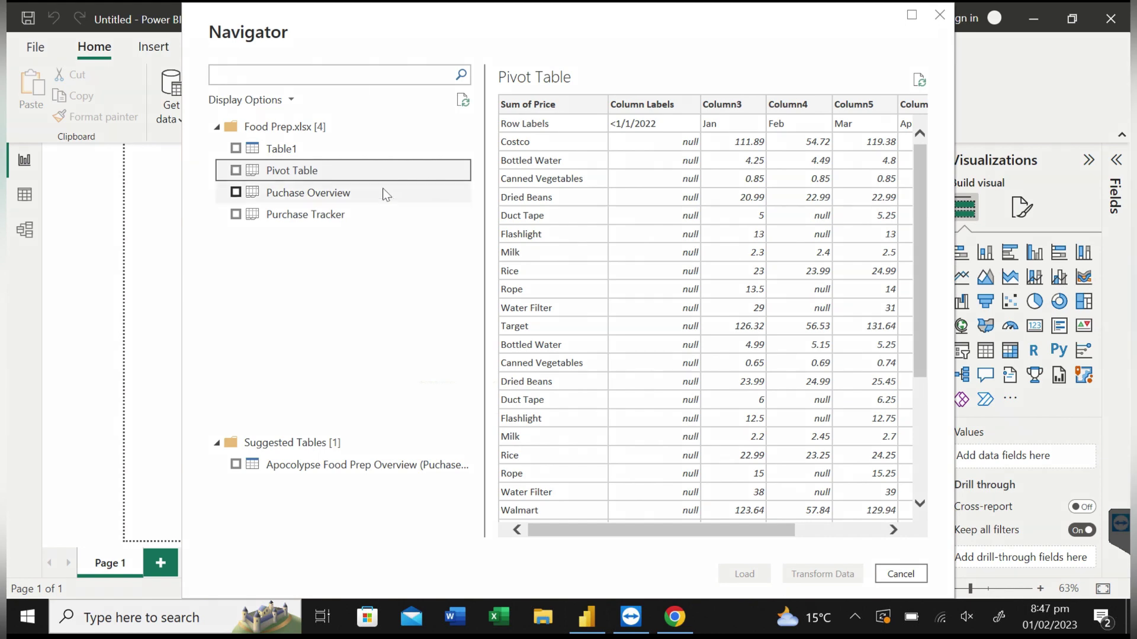
Select the Pivot Table and Puchase Overview sheets of Food Prep.xlsx and open them for data transformation.
left_click(383, 192)
left_click(311, 149)
left_click(314, 170)
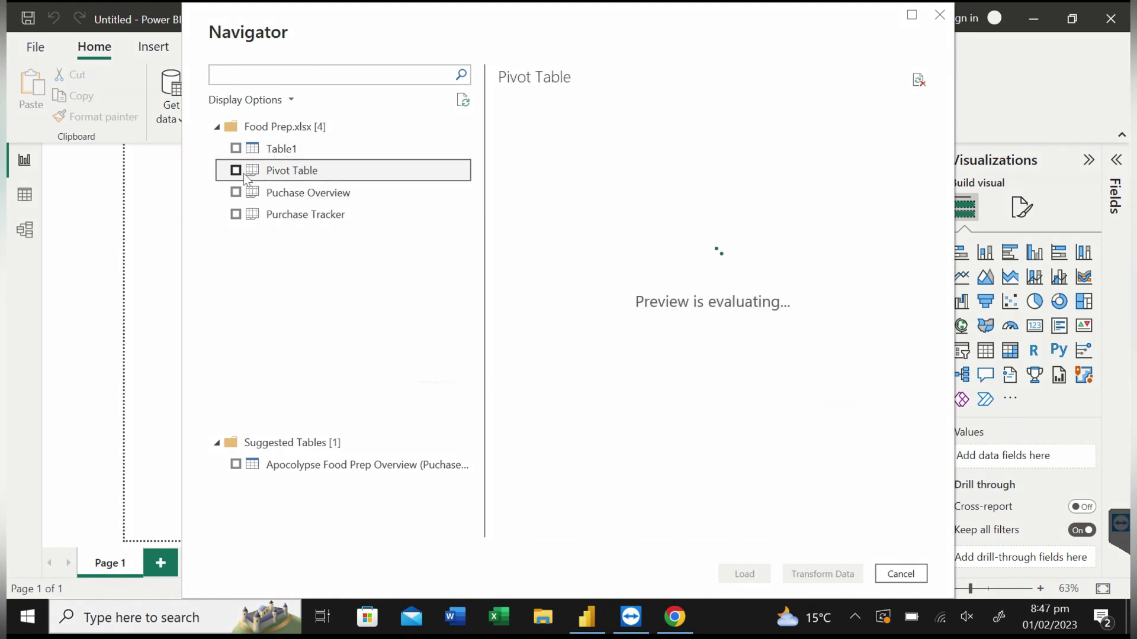
left_click(236, 171)
left_click(236, 192)
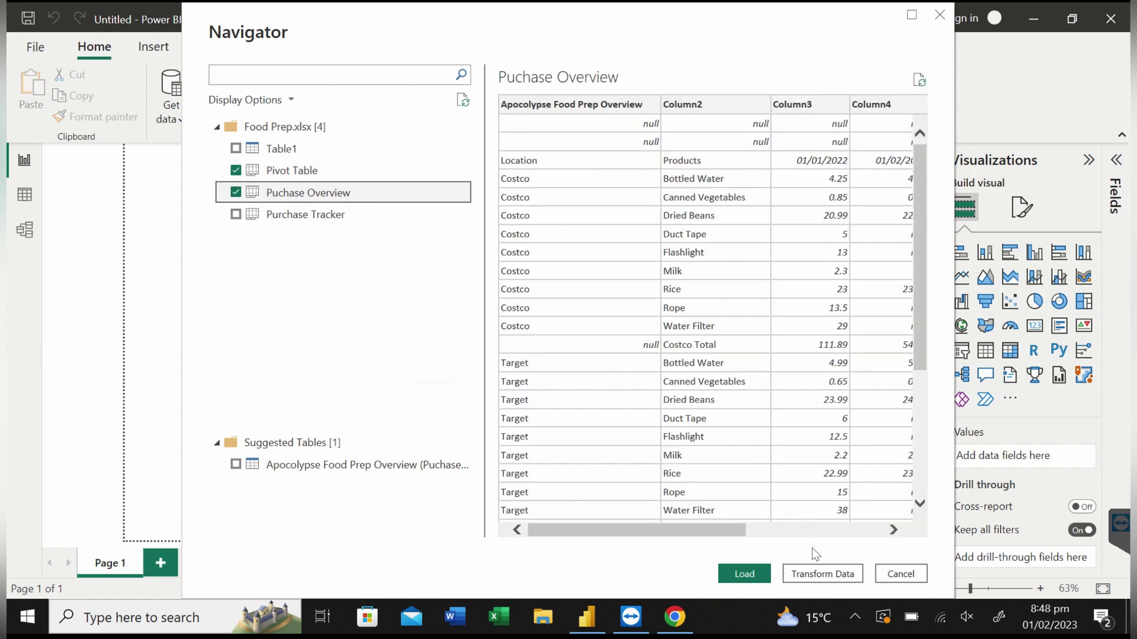
left_click(832, 573)
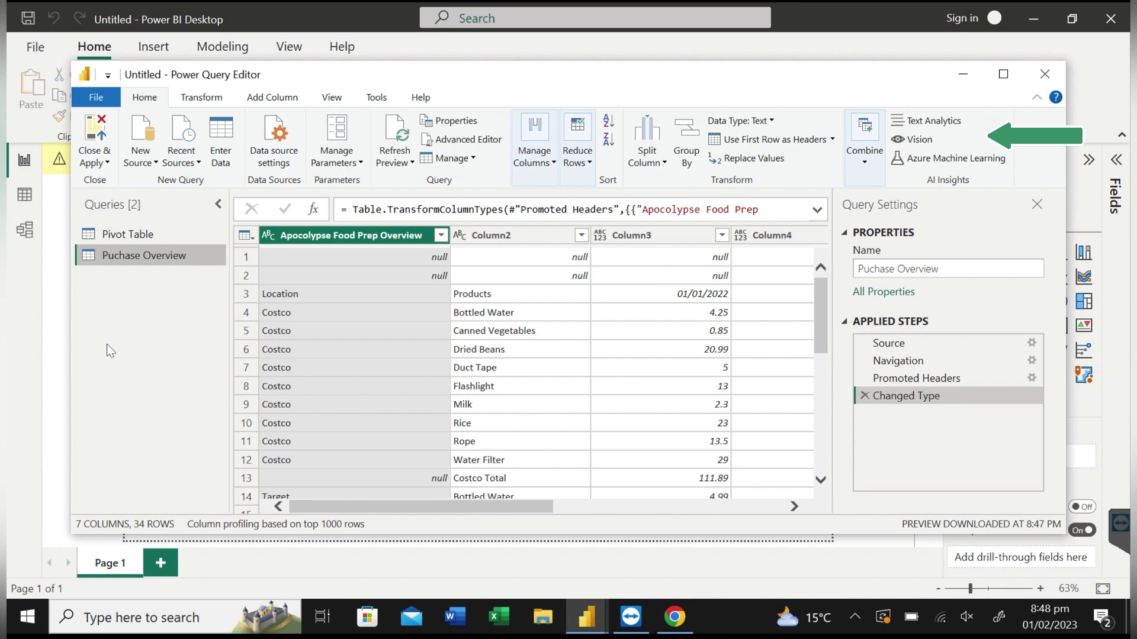
Remove the top 2 rows of the Puchase Overview query and use the first remaining row as the column headers.
left_click(167, 255)
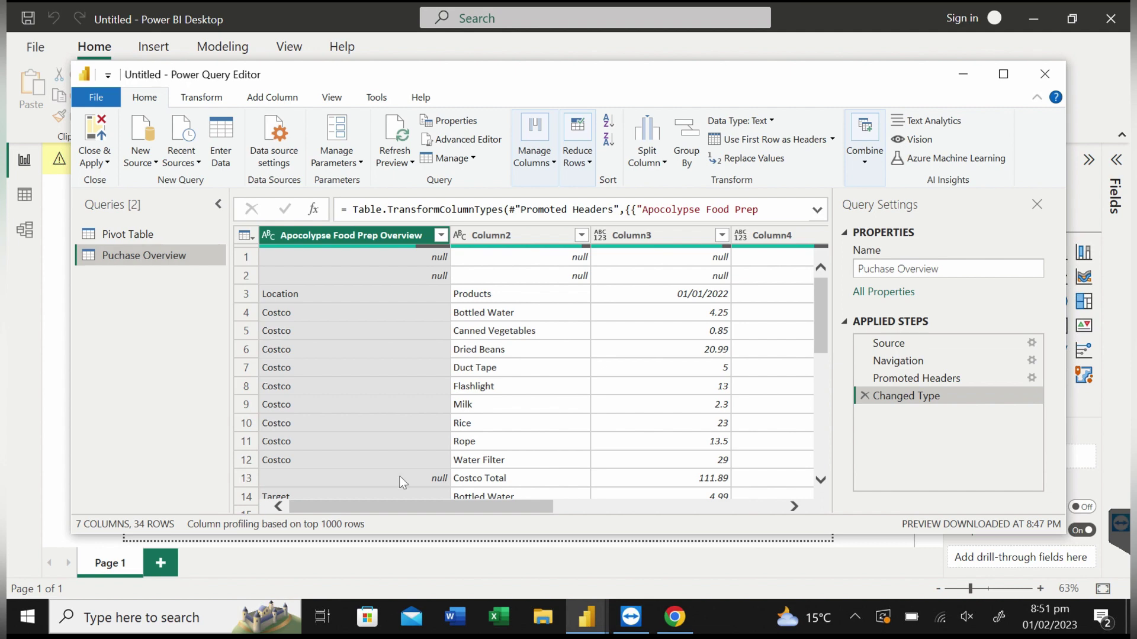
left_click(246, 257)
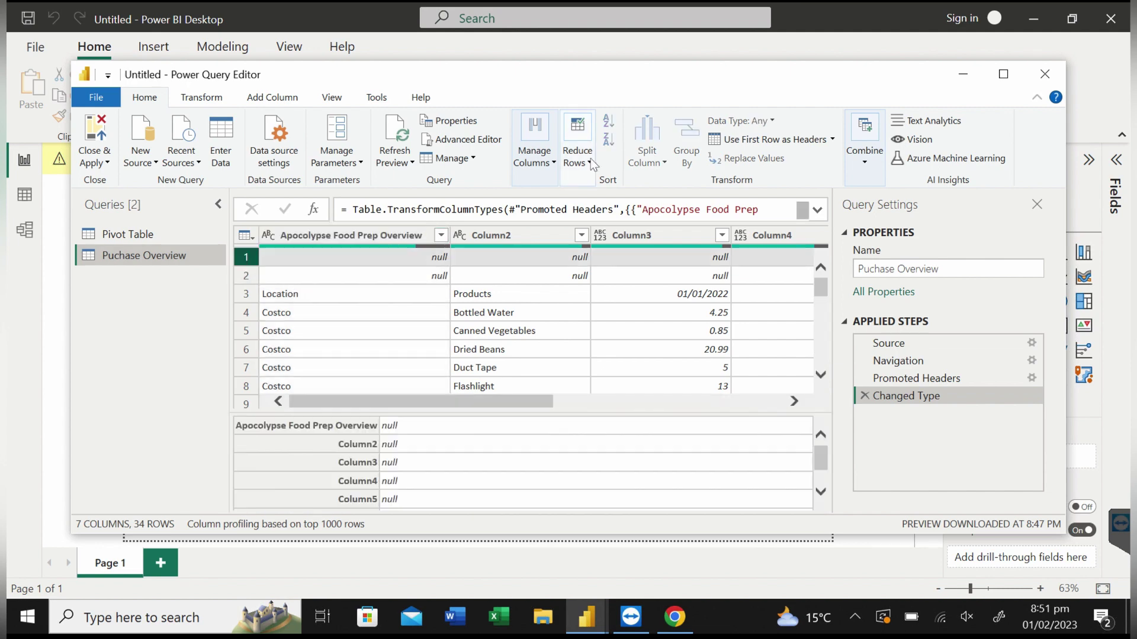
left_click(591, 164)
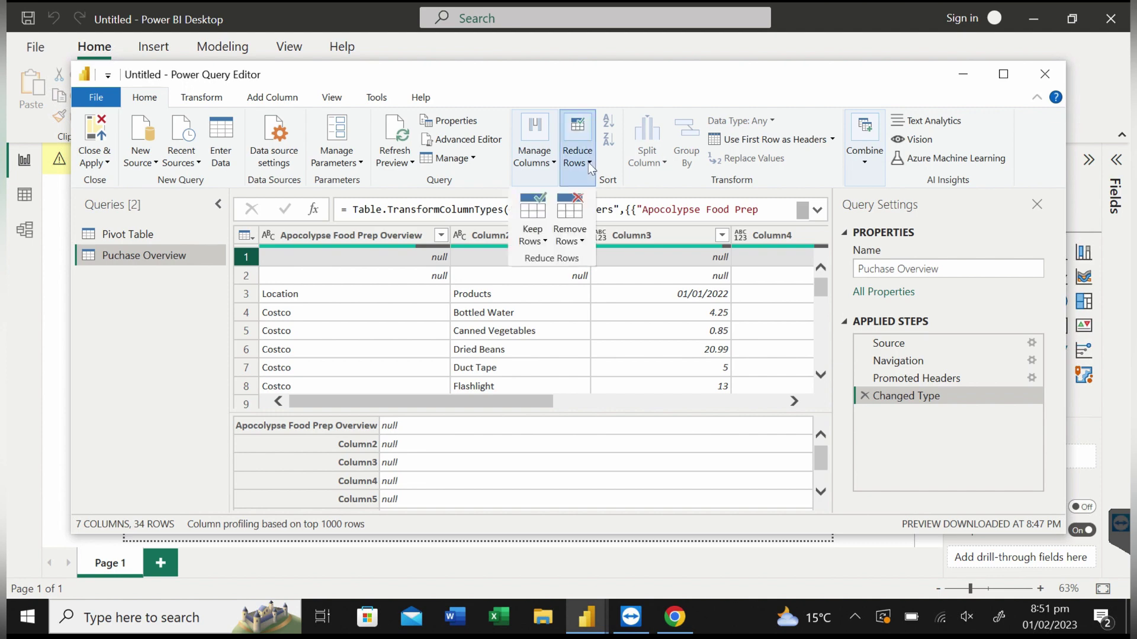
left_click(585, 240)
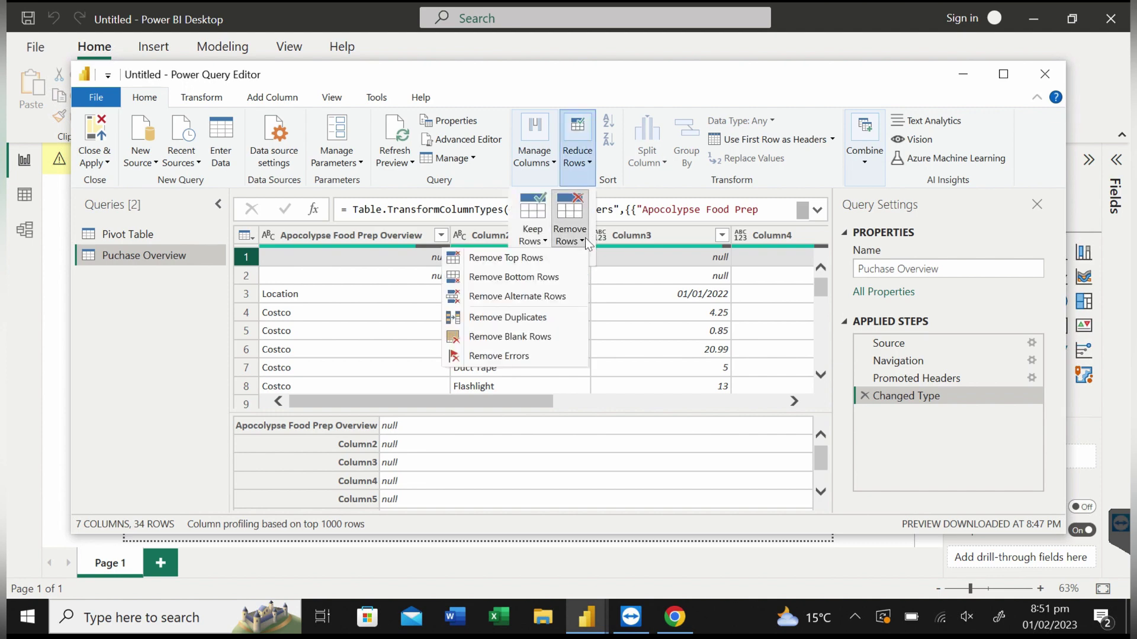
left_click(566, 257)
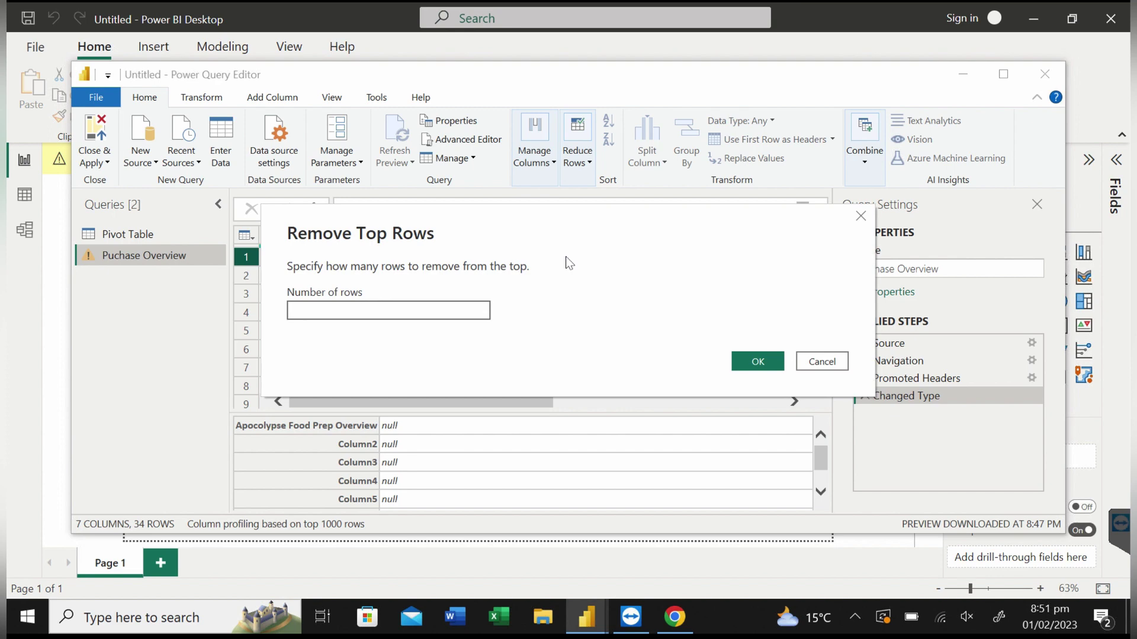
type("2")
left_click(763, 364)
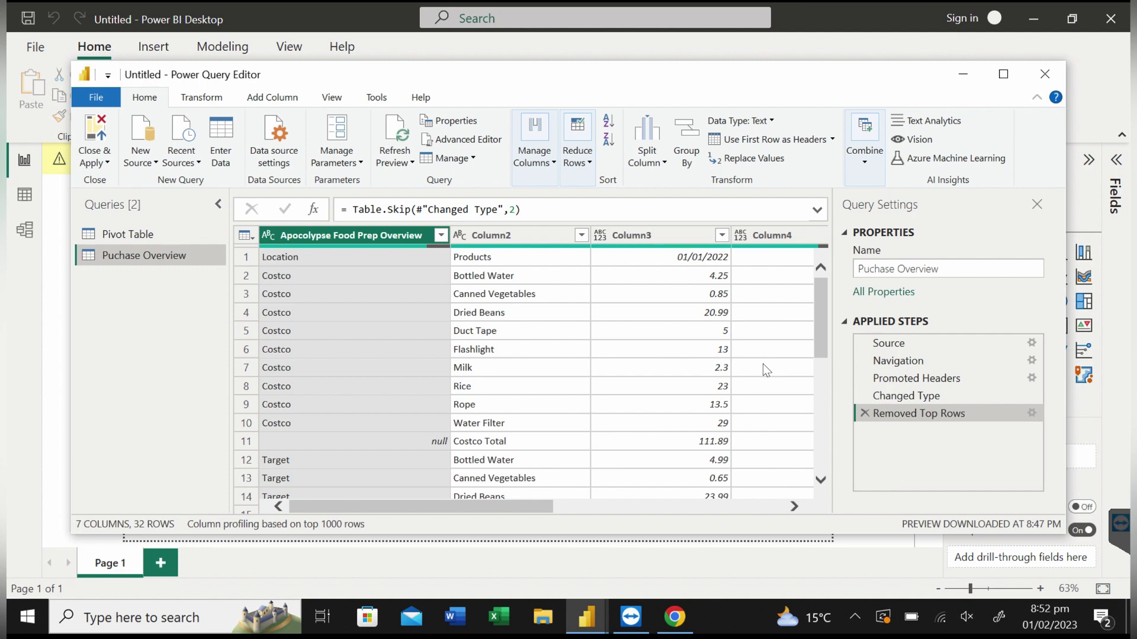
left_click(203, 99)
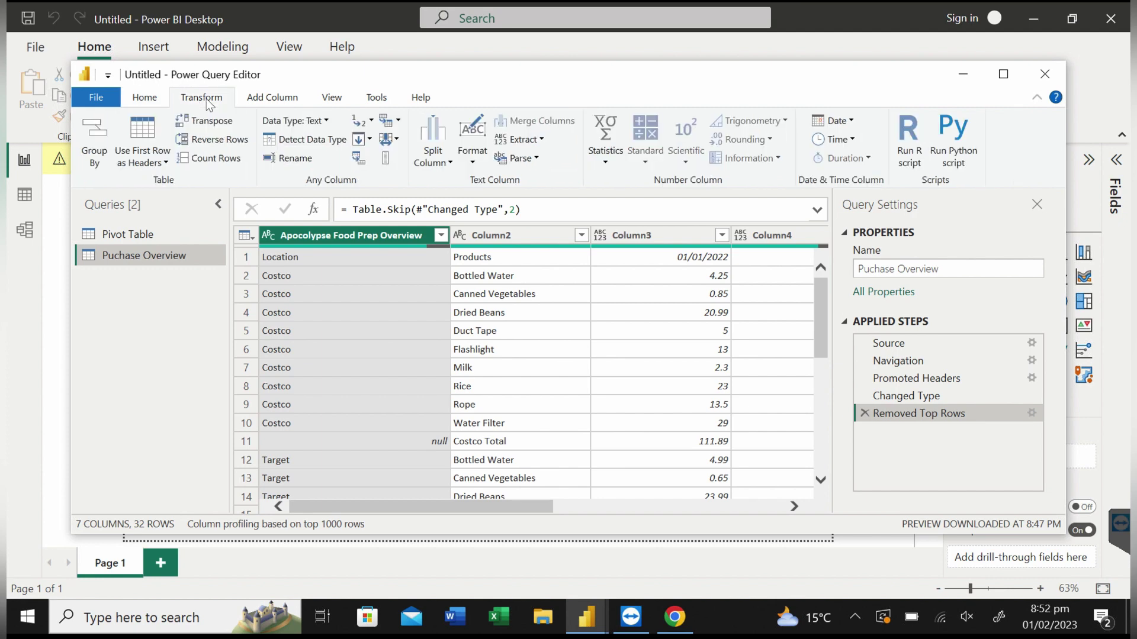
left_click(148, 136)
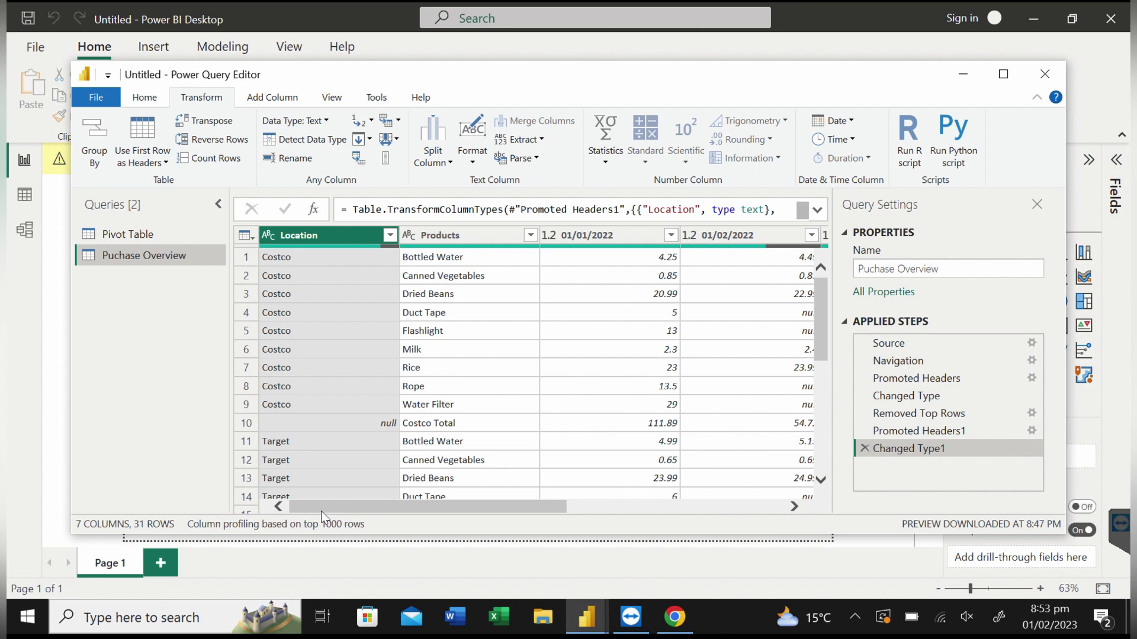
Change the 01/01/2022 and 01/02/2022 columns to Fixed decimal number, replacing the existing type conversions.
left_click(553, 235)
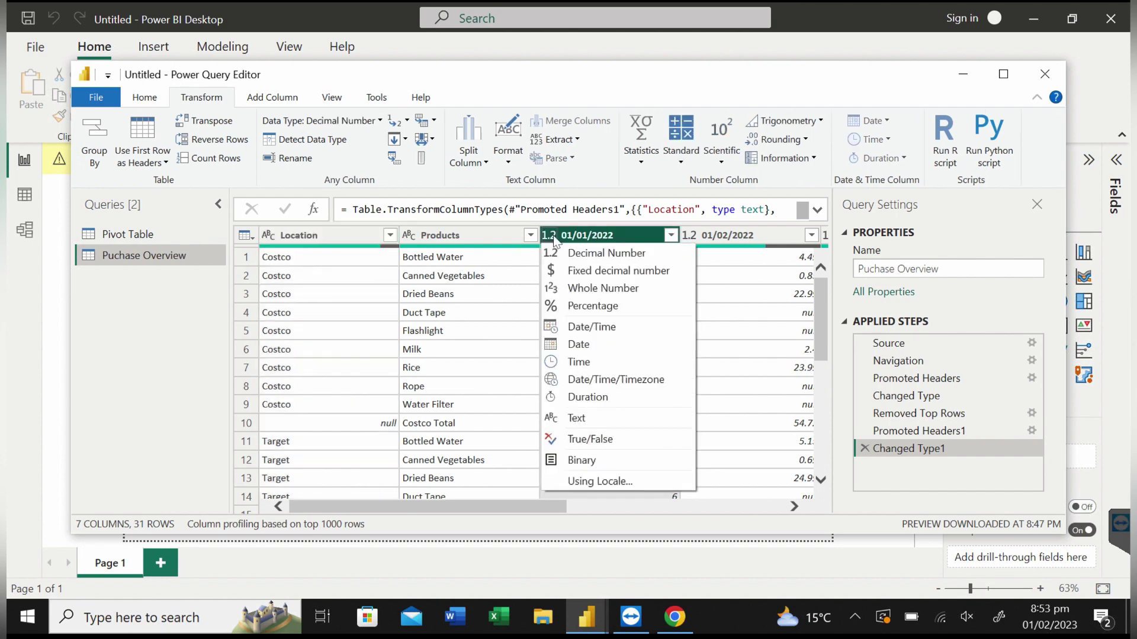
left_click(601, 268)
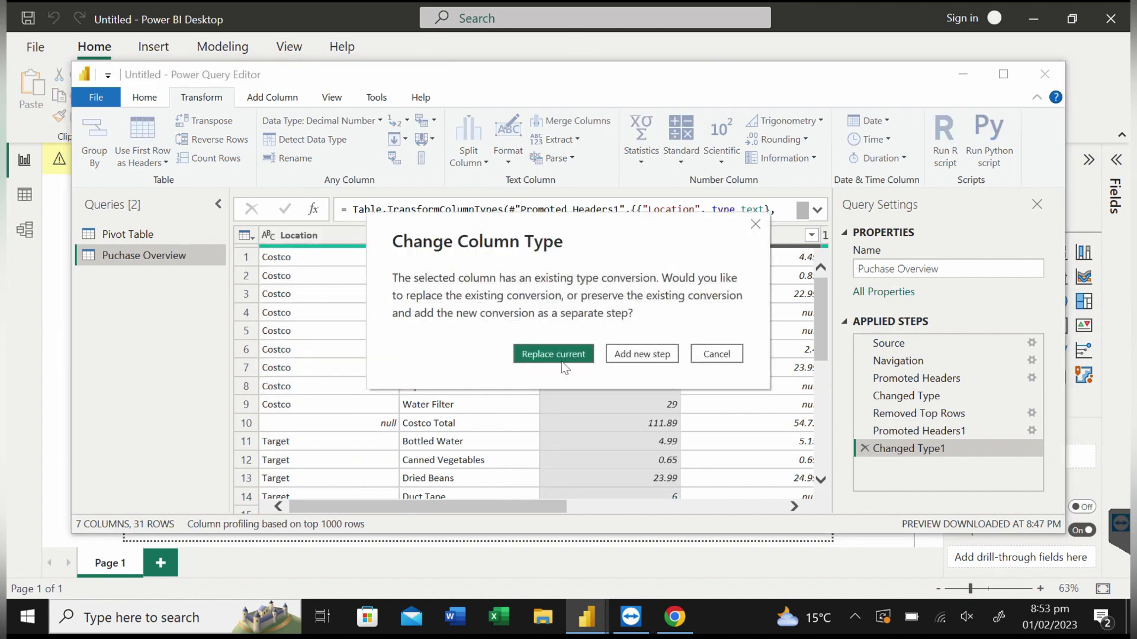
left_click(554, 354)
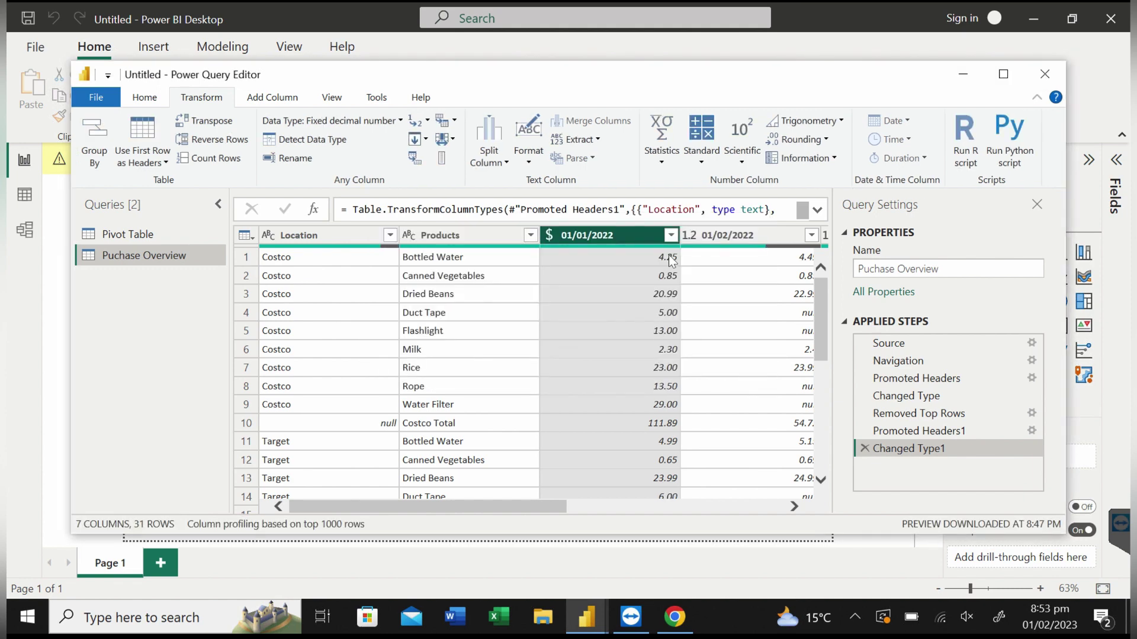
left_click(689, 235)
left_click(728, 270)
left_click(578, 354)
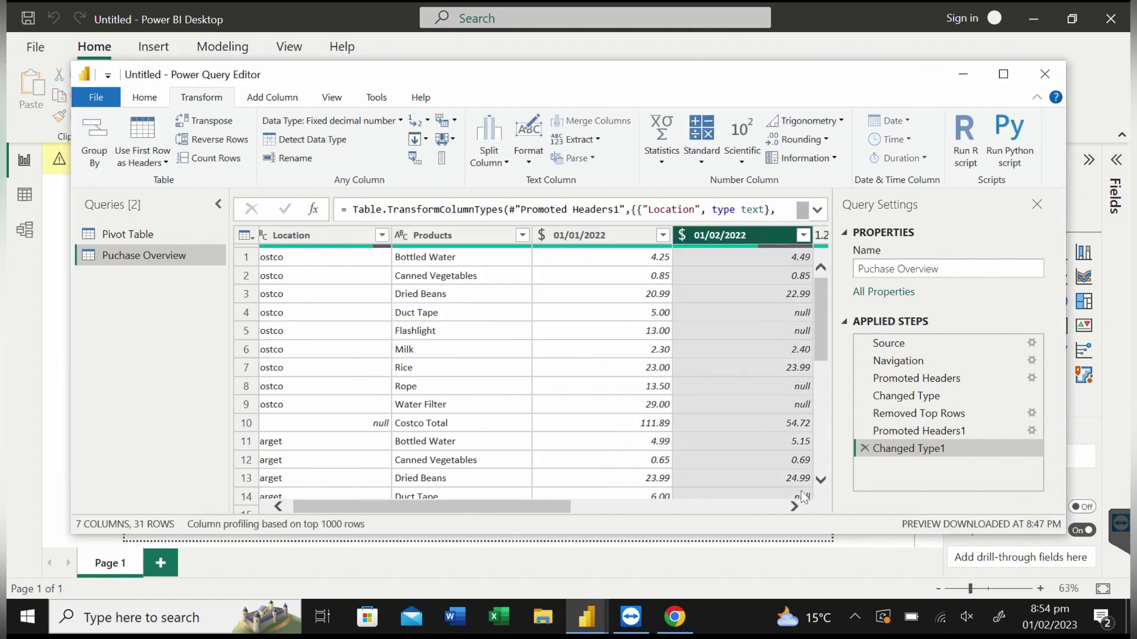
Change the 01/03/2022 and 01/04/2022 columns to Fixed decimal number, replacing the existing type conversions.
left_click(794, 507)
left_click(794, 506)
left_click(475, 235)
left_click(514, 271)
left_click(578, 354)
left_click(738, 235)
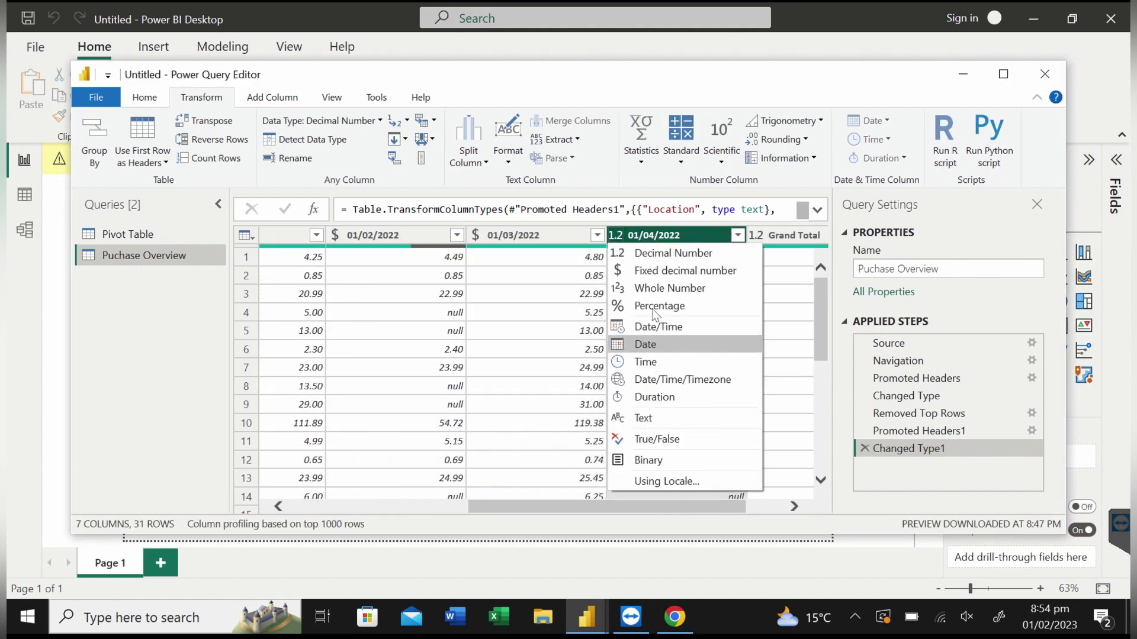
left_click(656, 271)
left_click(577, 354)
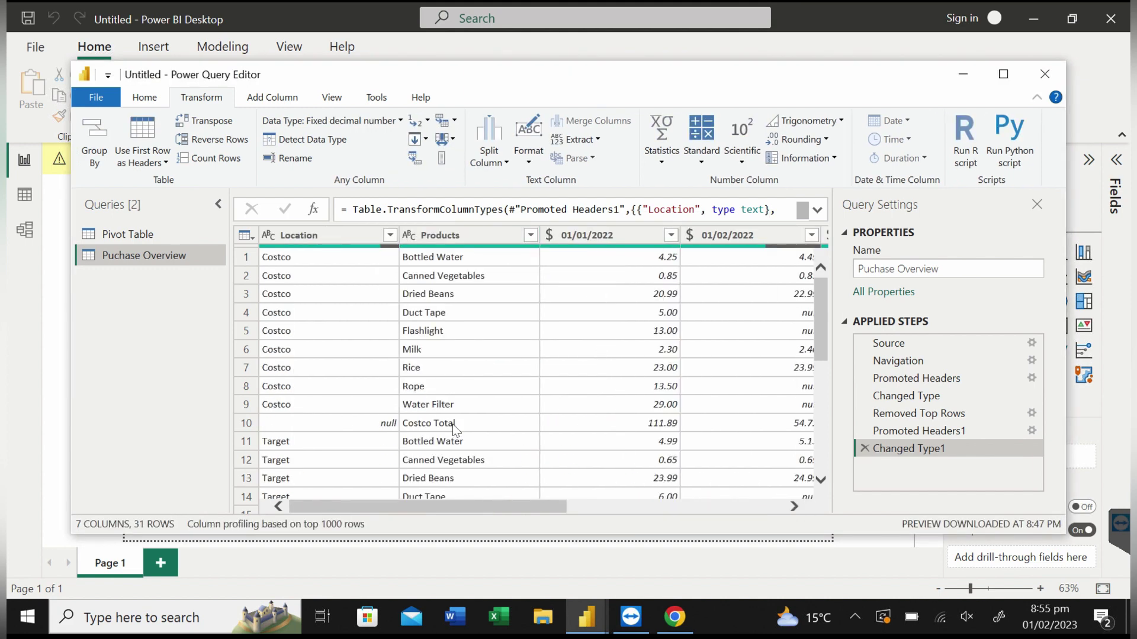
Filter the Products column to keep only rows that do not contain "Total".
left_click(453, 424)
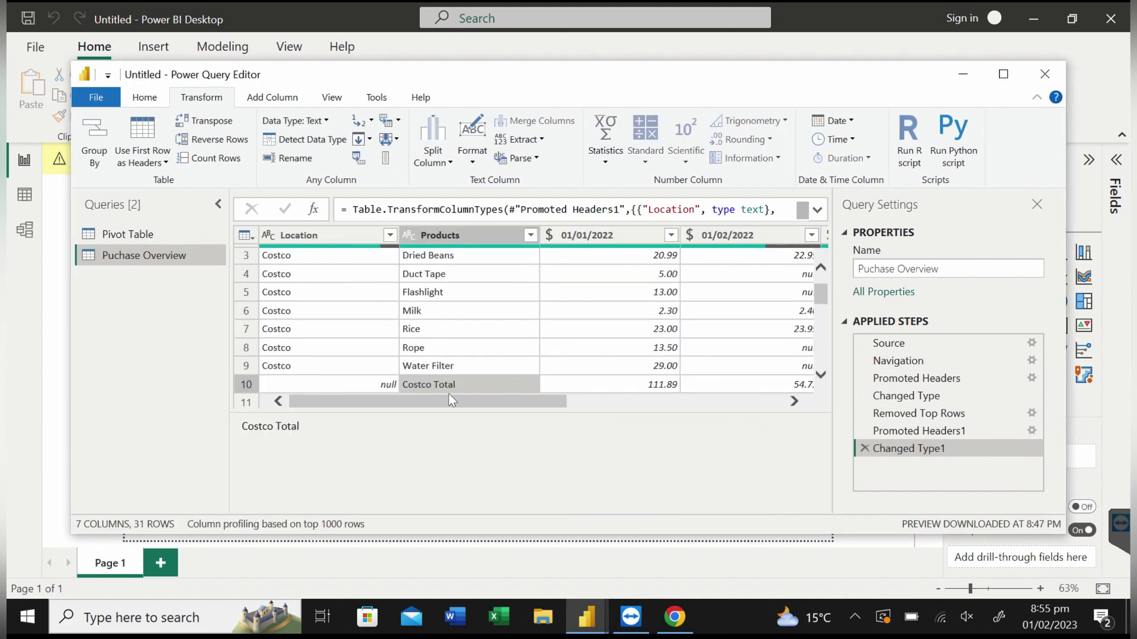
scroll(450, 305, "down", 3)
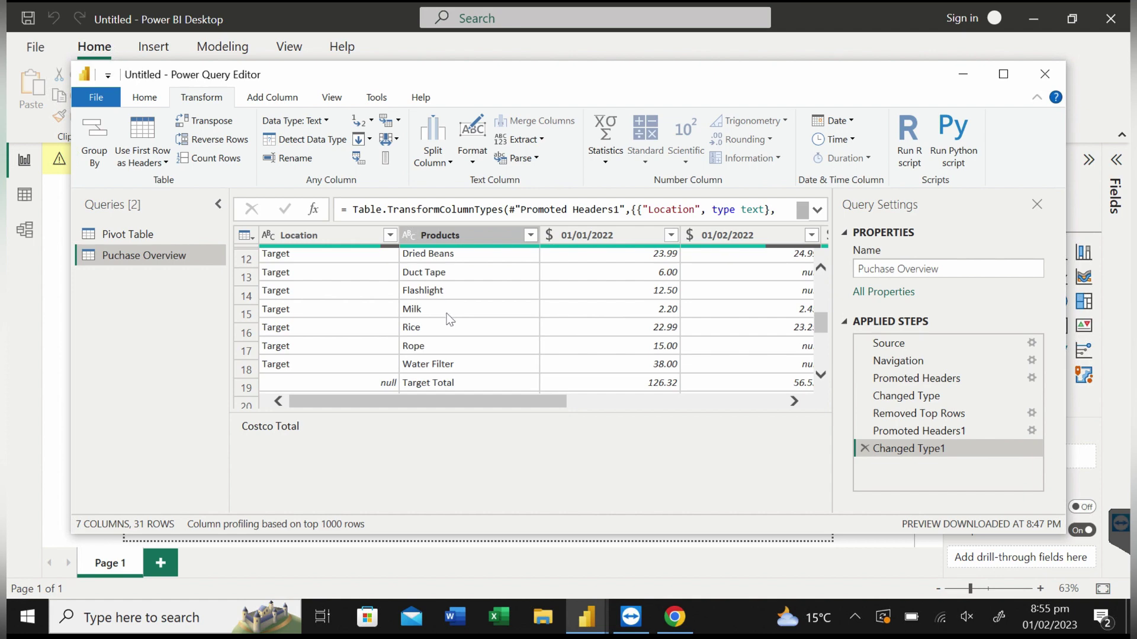
left_click(530, 235)
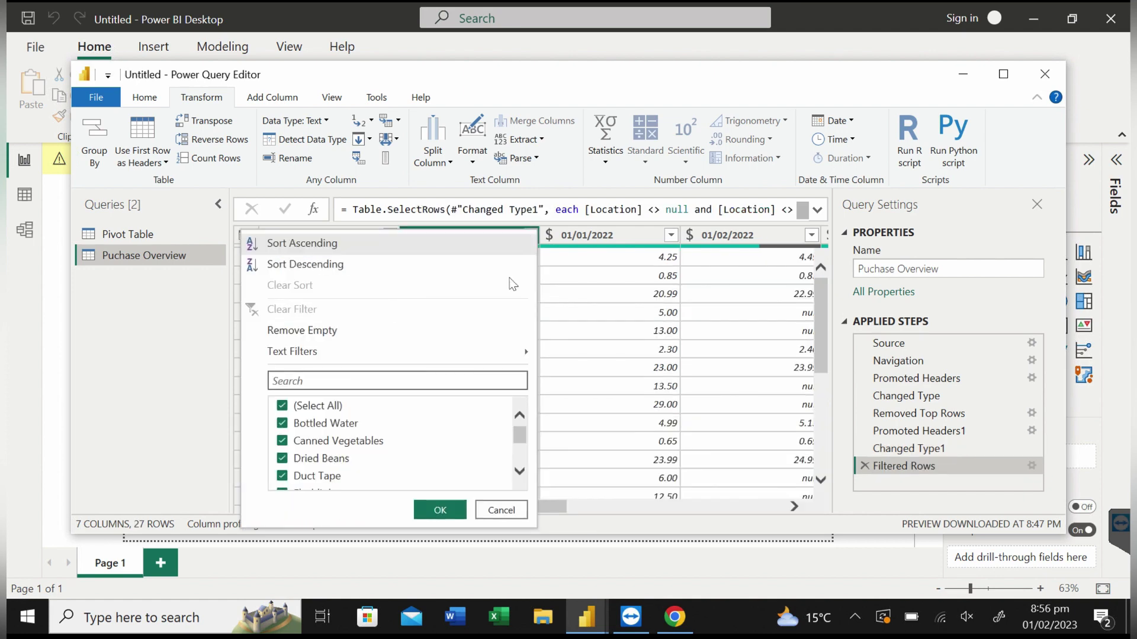
mouse_move(479, 354)
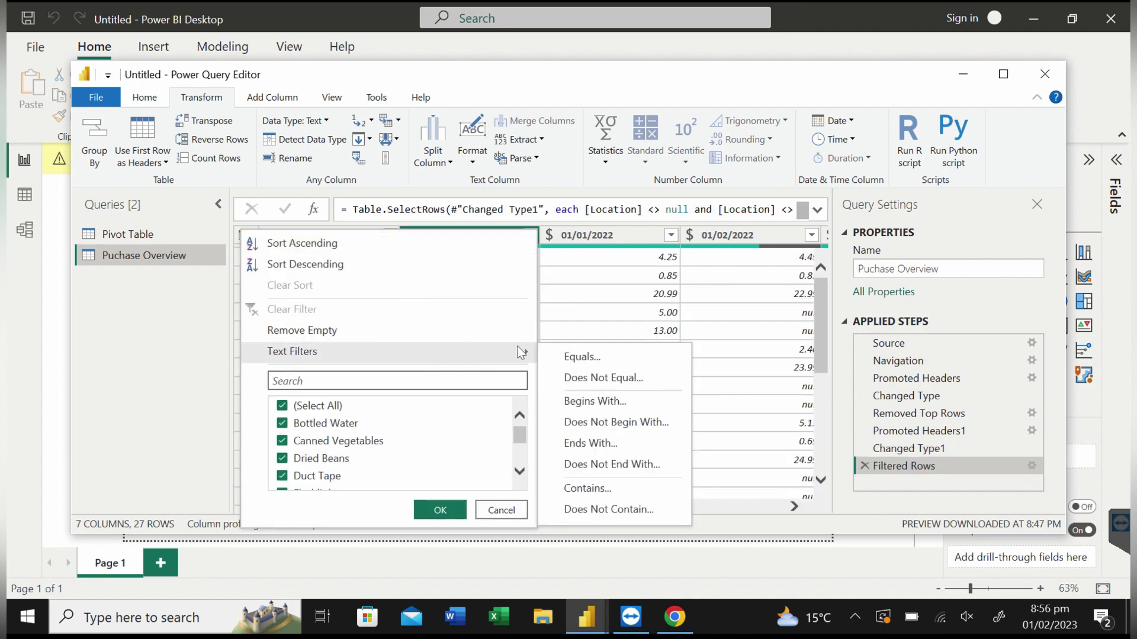
left_click(603, 511)
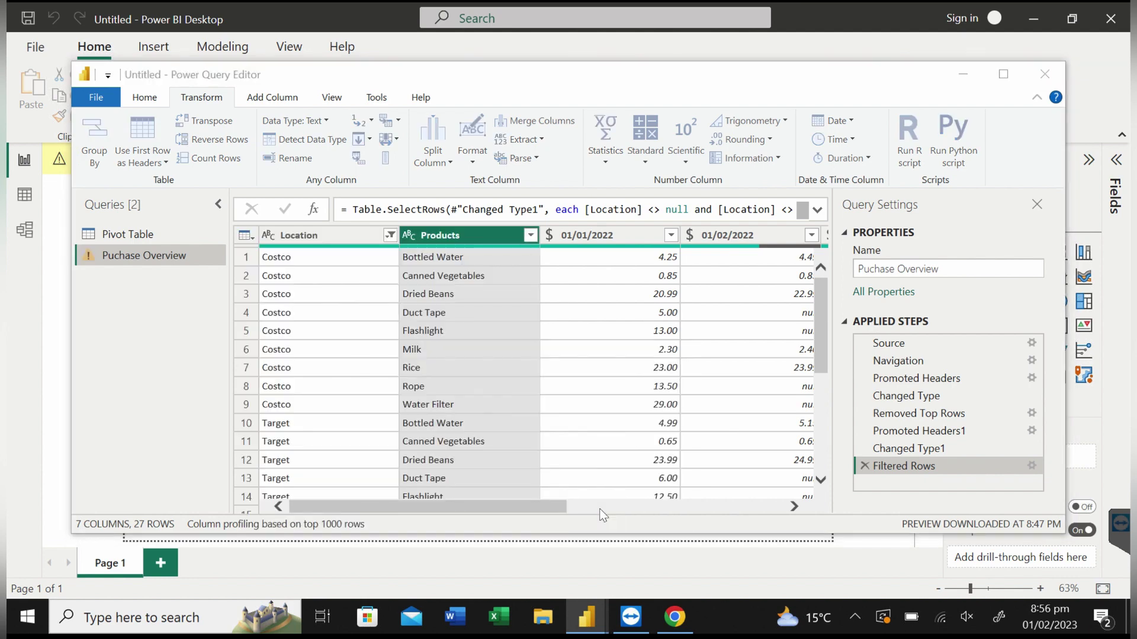
left_click(520, 300)
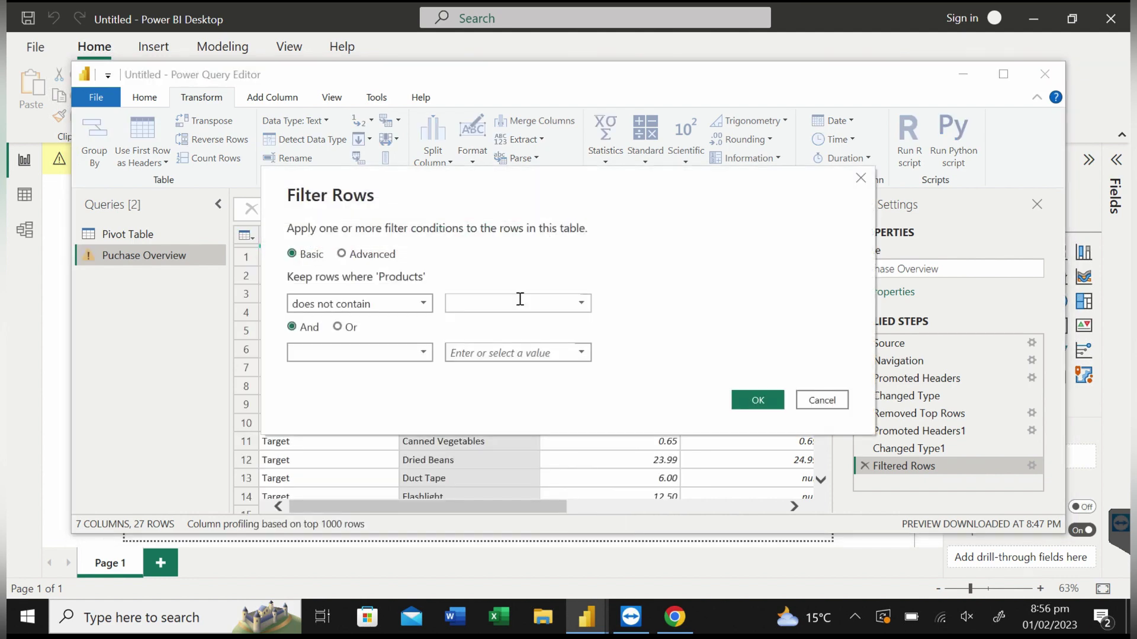
type("Total")
left_click(753, 408)
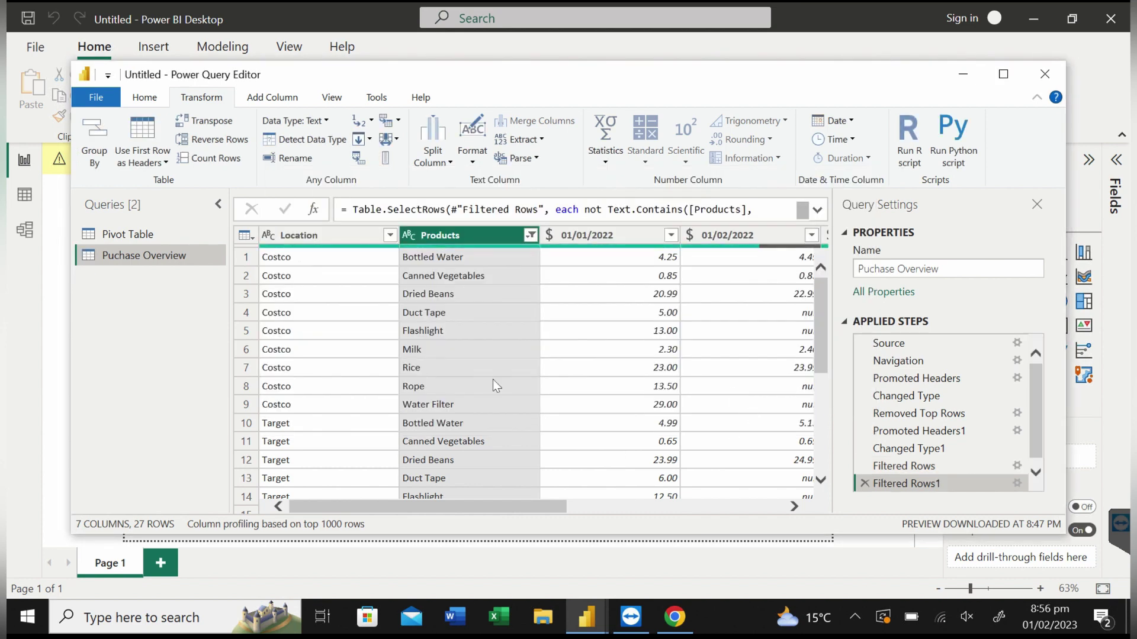
Remove the Grand Total column from the Puchase Overview query.
scroll(493, 386, "right", 5)
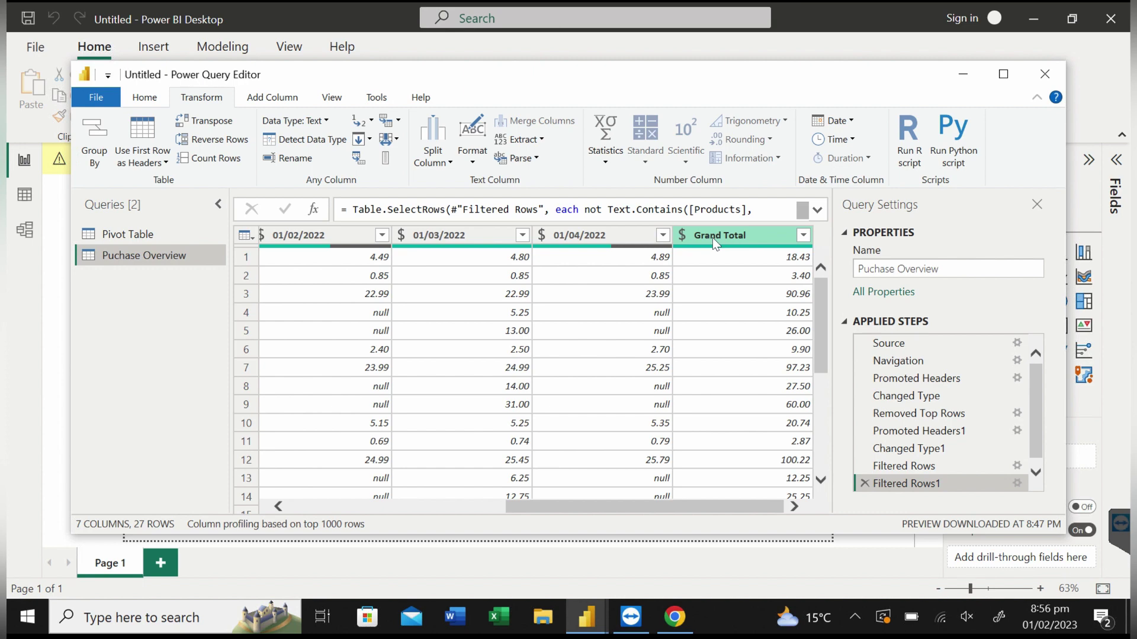
left_click(712, 236)
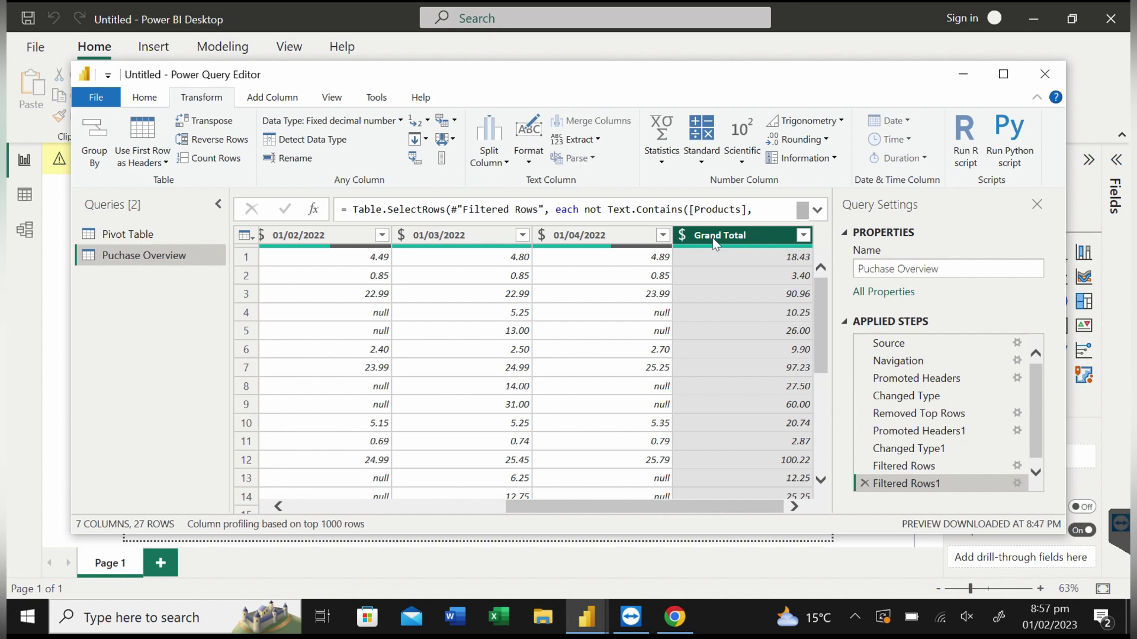
scroll(538, 175, "up", 1)
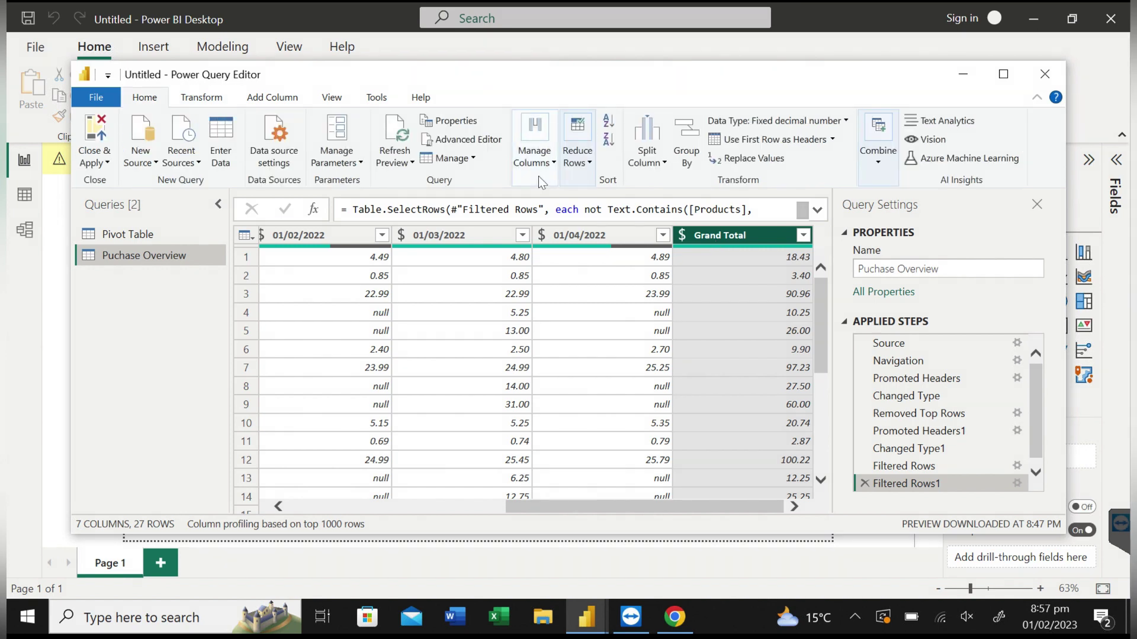
left_click(538, 175)
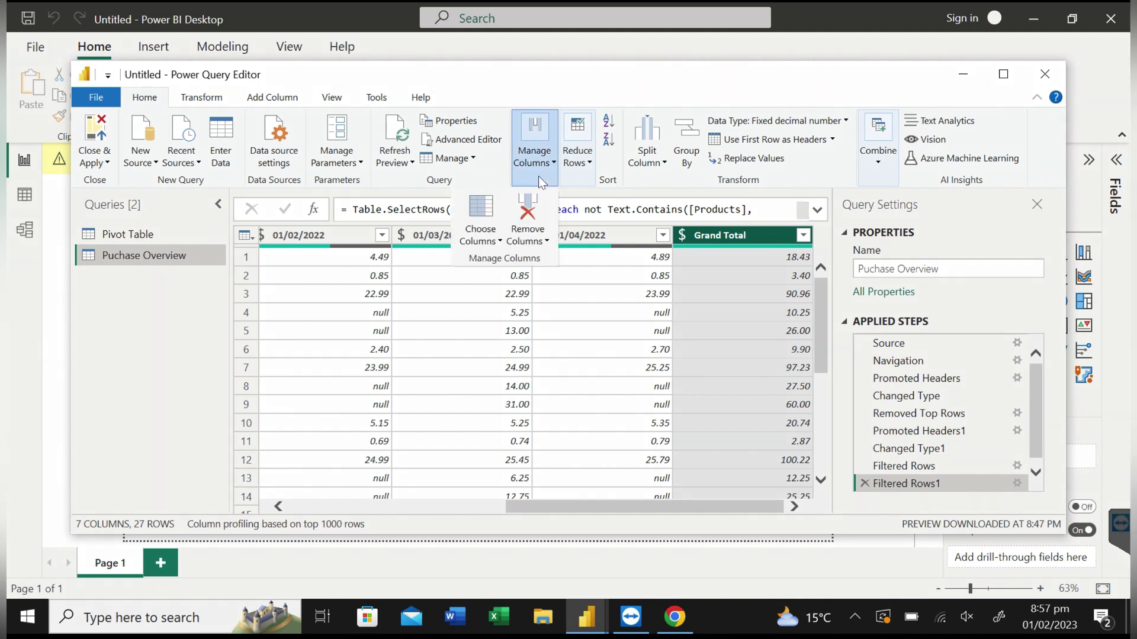
left_click(530, 210)
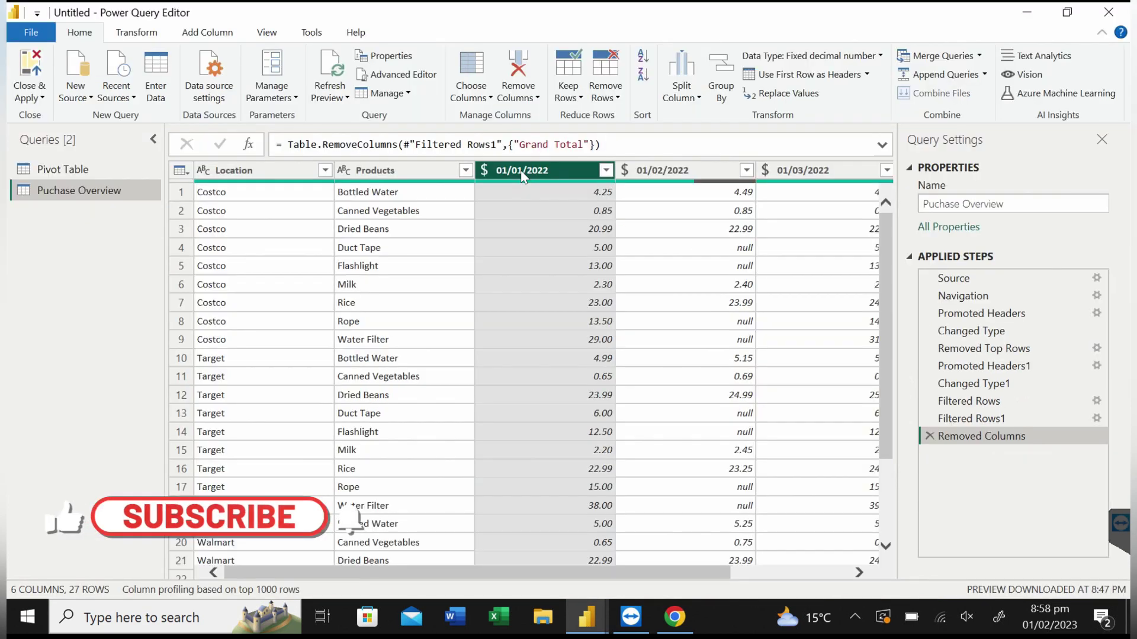
Unpivot the four date columns from 01/01/2022 to 01/04/2022 into attribute and value columns.
left_click(650, 170, "ctrl")
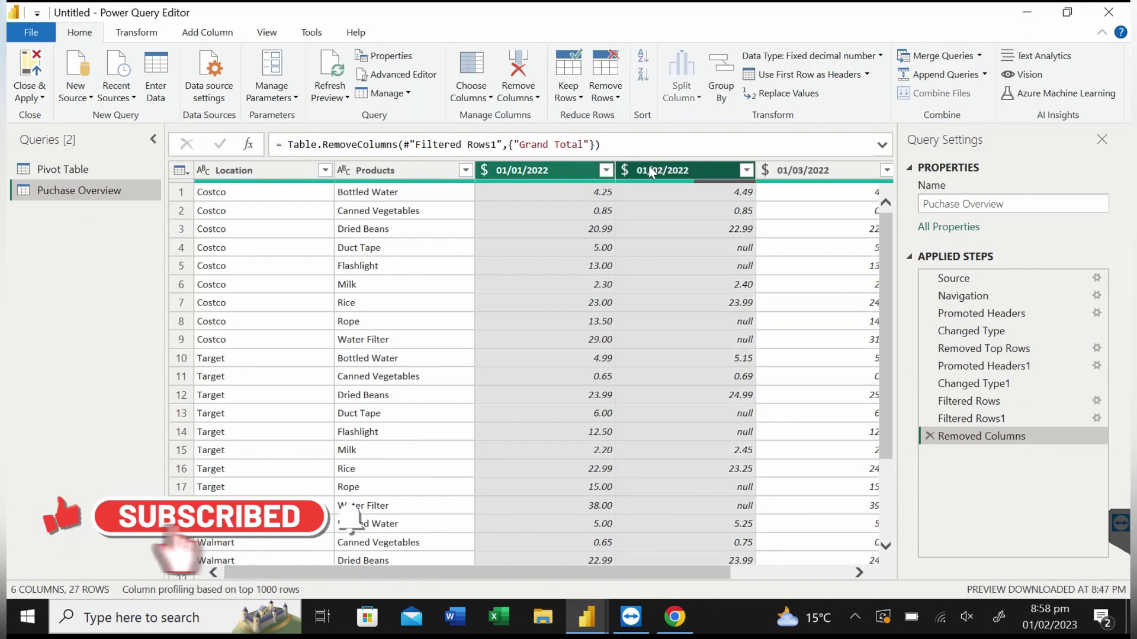
left_click(815, 172, "ctrl")
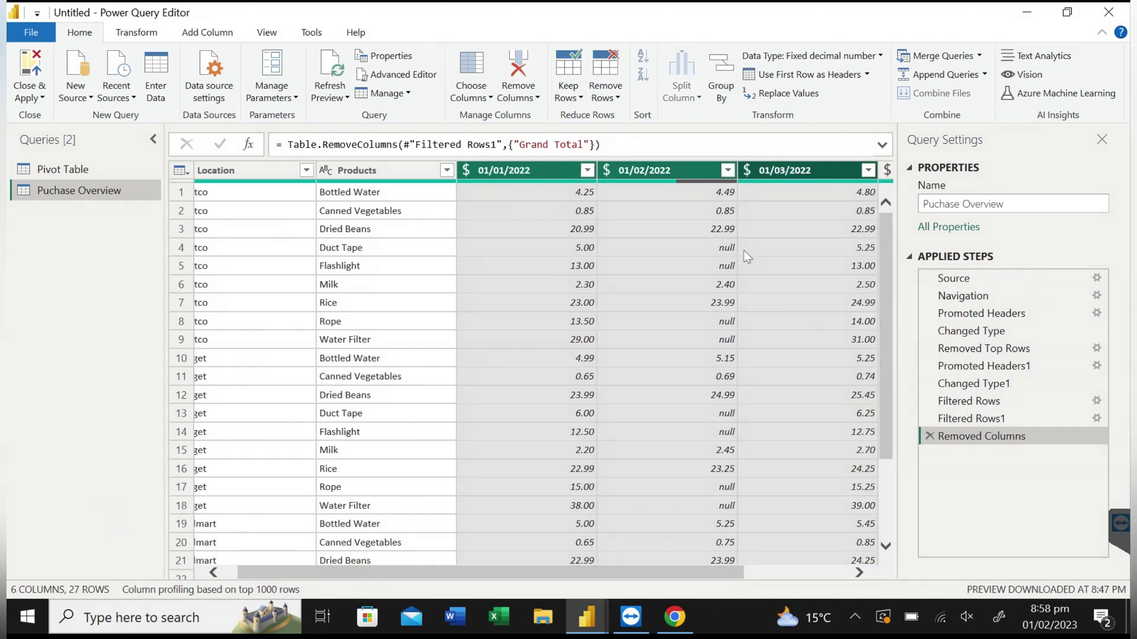
scroll(744, 250, "right", 3)
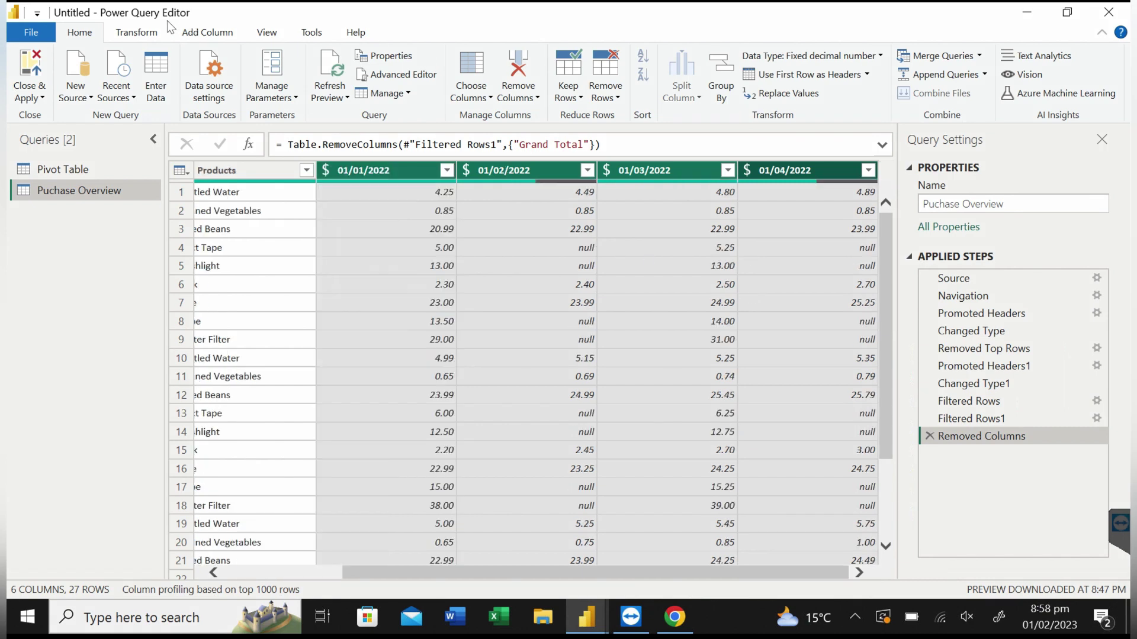
left_click(148, 35)
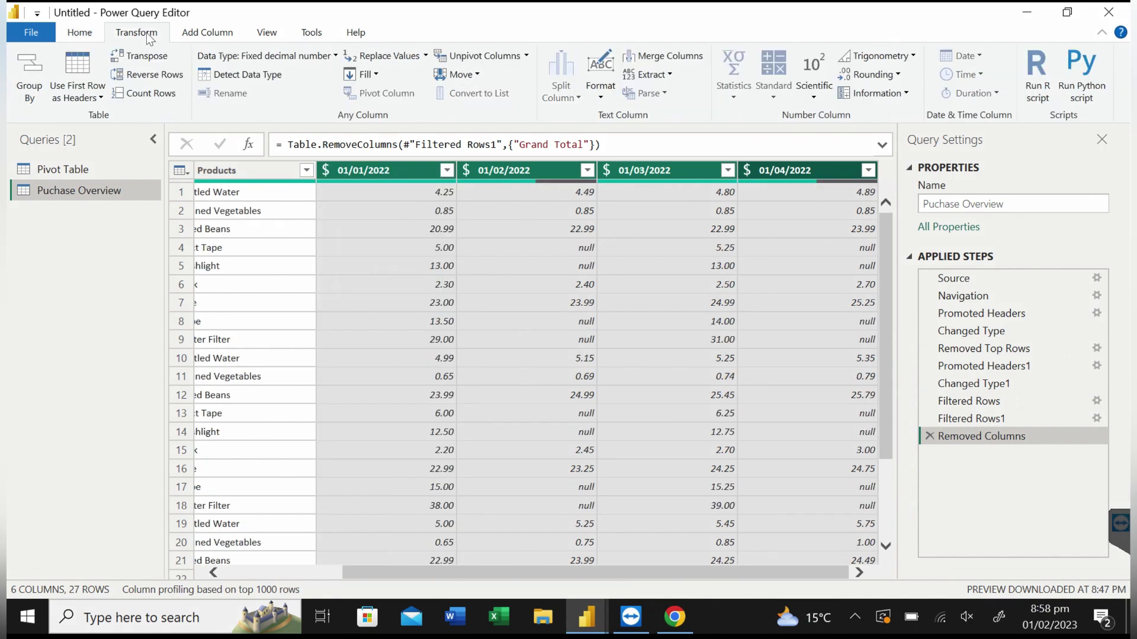
left_click(480, 59)
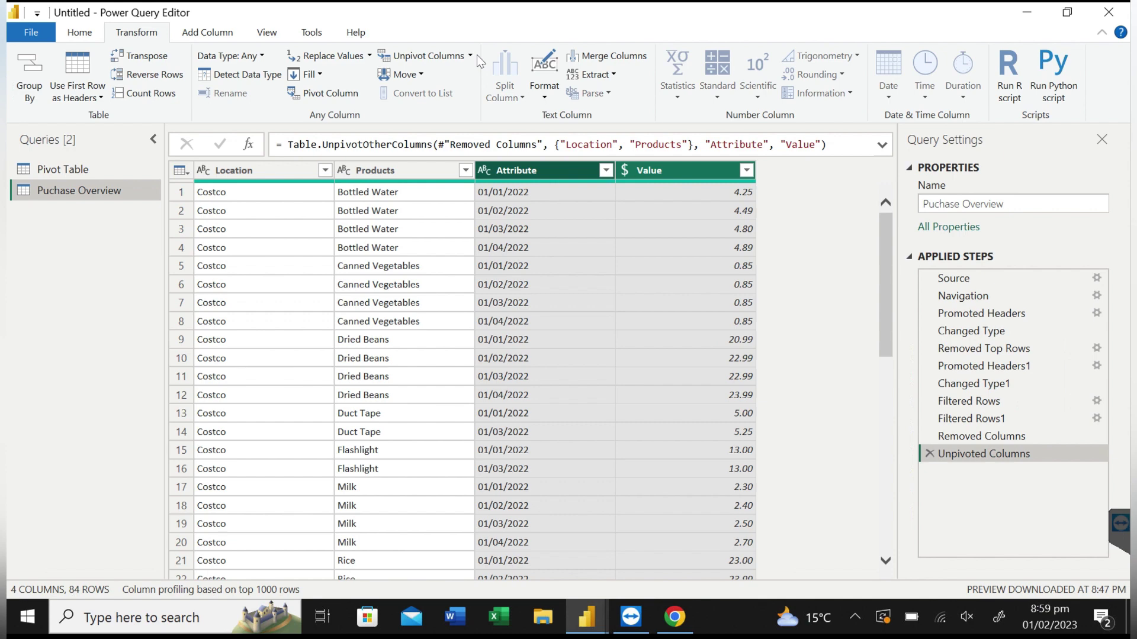
Rename the Value column to Product-Cost and the Location column to Store-Location in the Puchase Overview query.
double_click(674, 170)
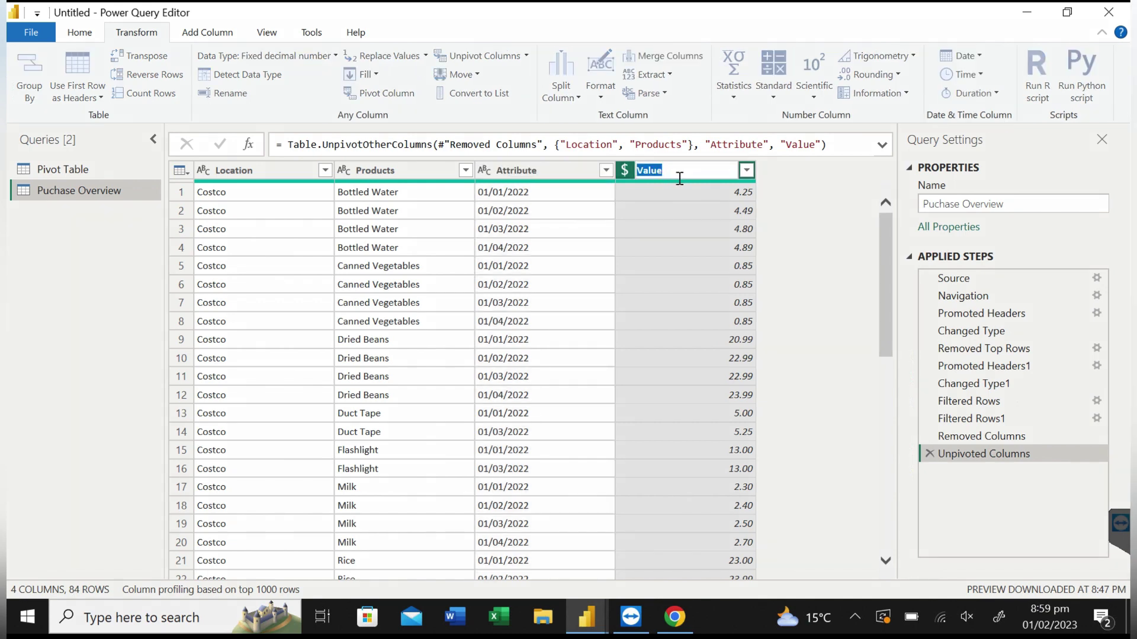
key("BackSpace")
type("Product-Cost")
double_click(269, 170)
key("Home")
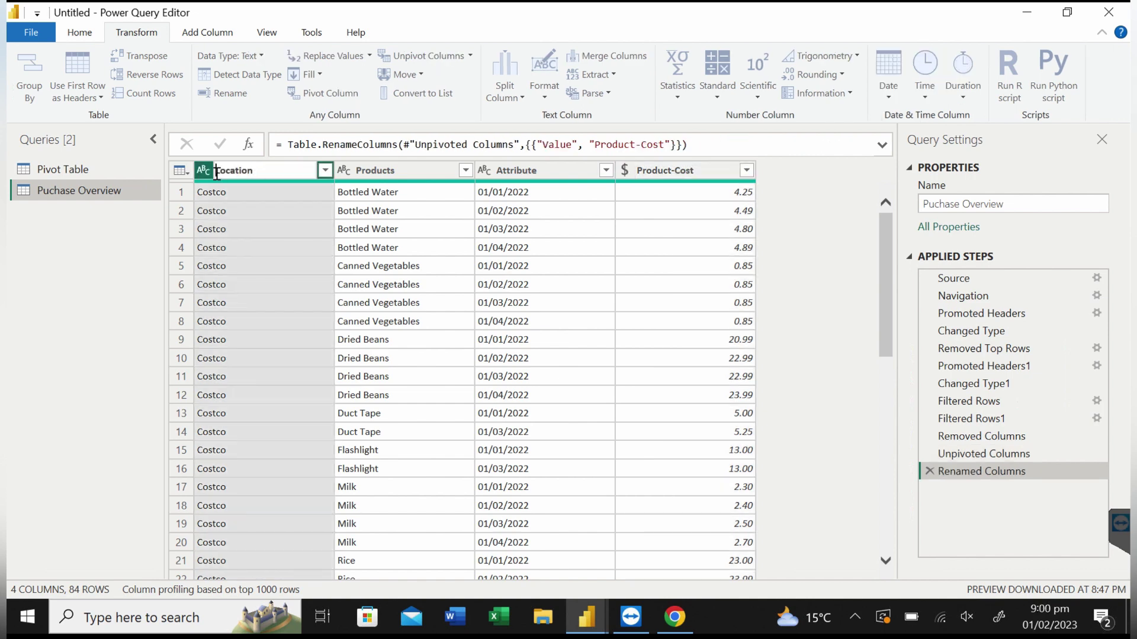
type("Store-")
key("Return")
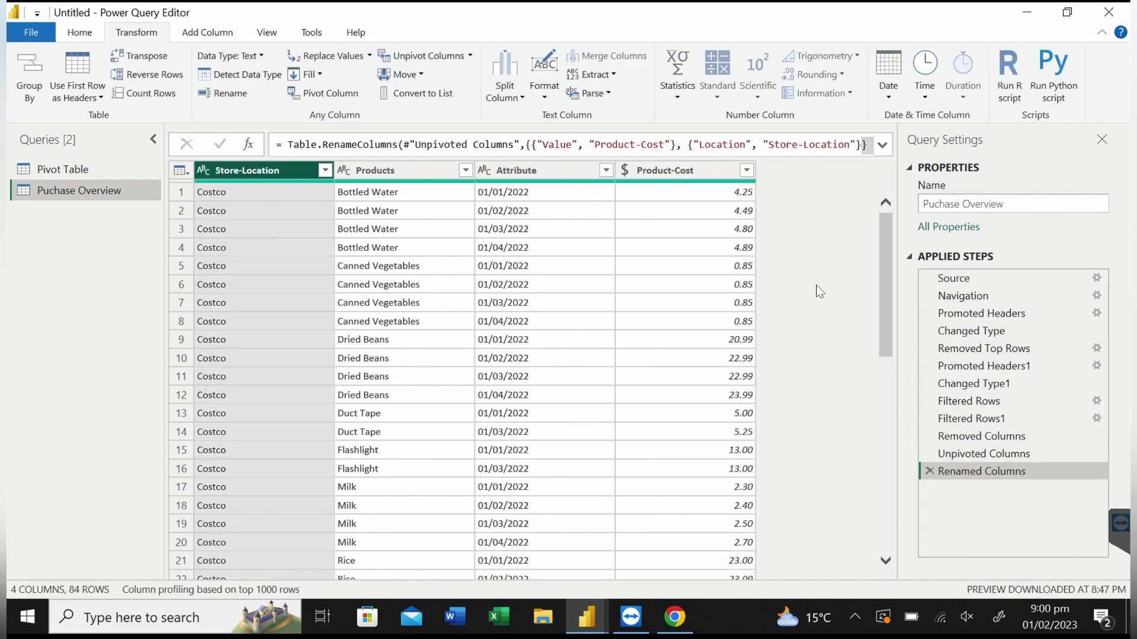
Promote the first row of the Pivot Table query to column headers.
left_click(95, 175)
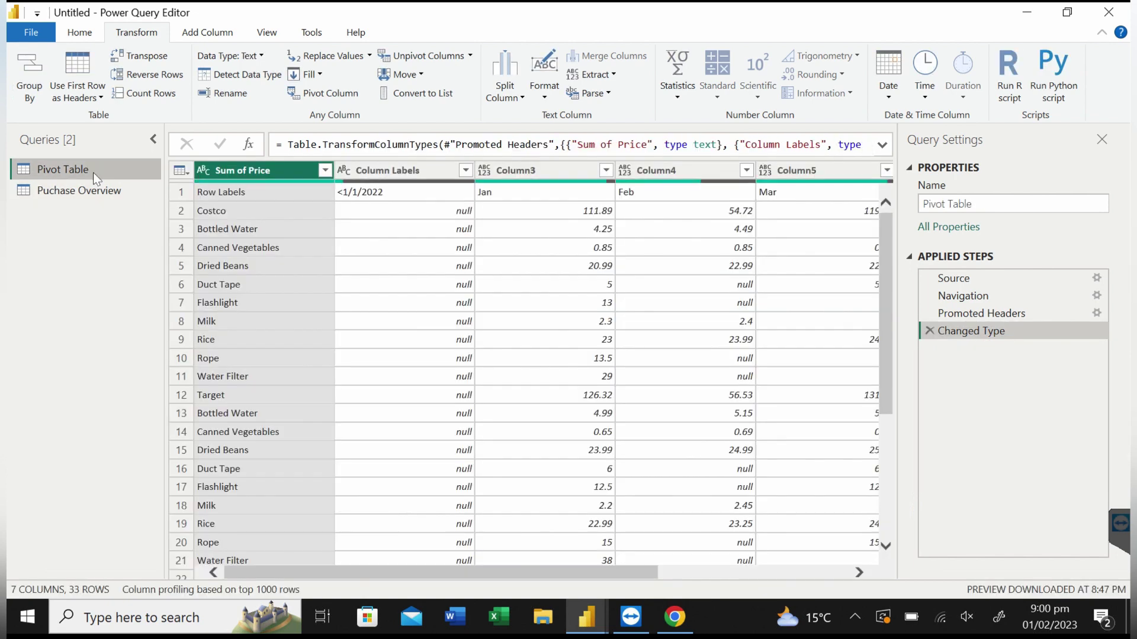
left_click(184, 194)
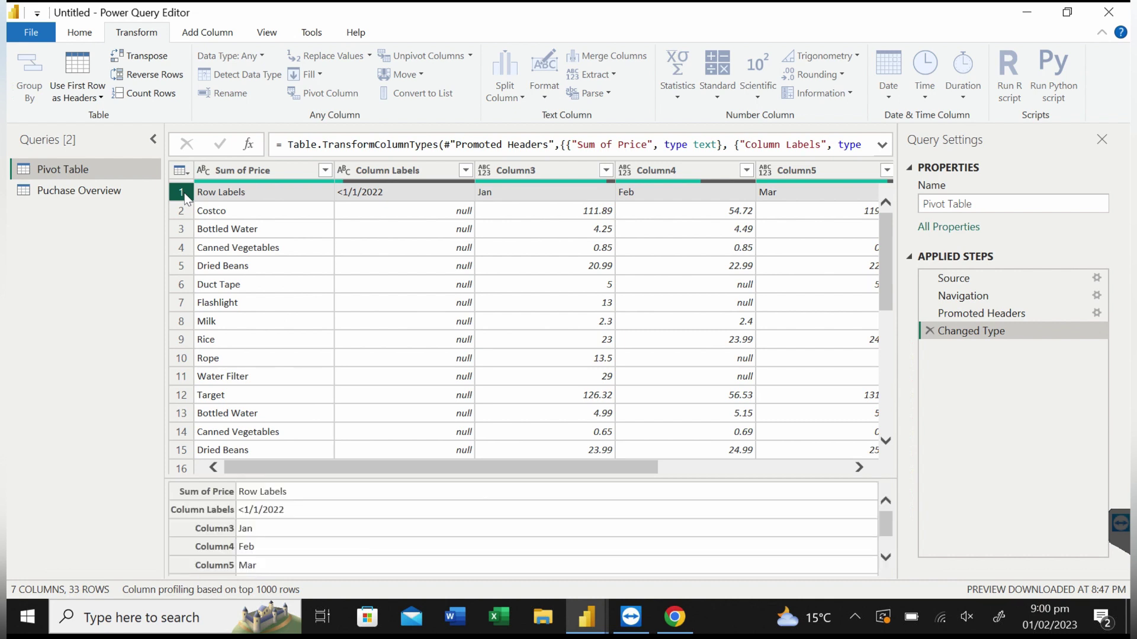
left_click(78, 69)
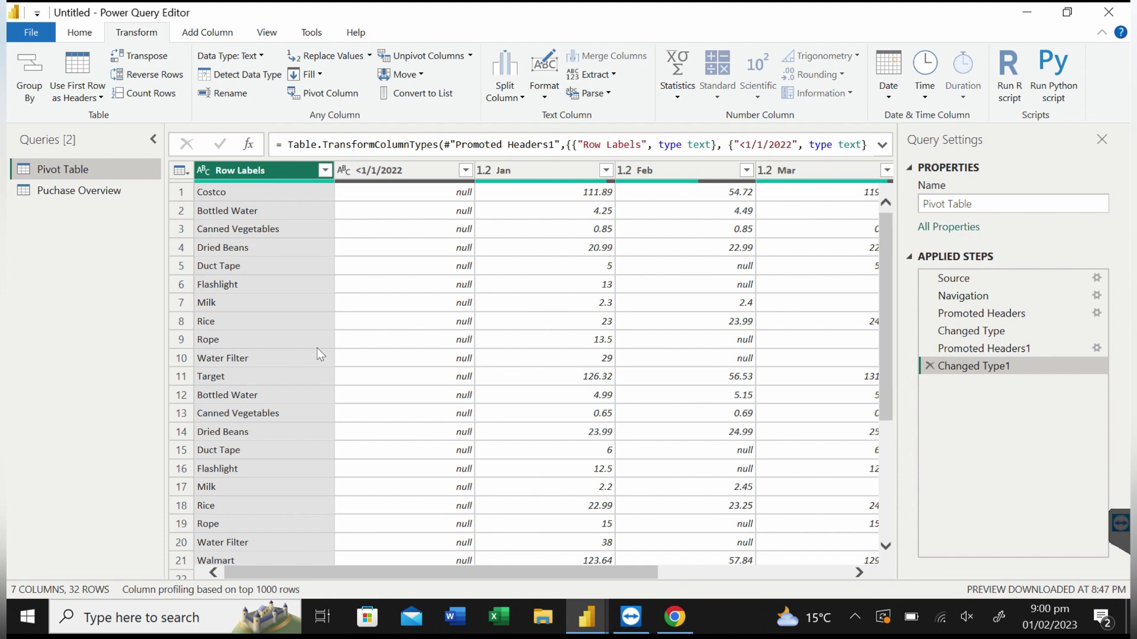
Unpivot the Jan, Feb, Mar and Apr columns of the Pivot Table query and change the data type of the Attribute column.
left_click(538, 170)
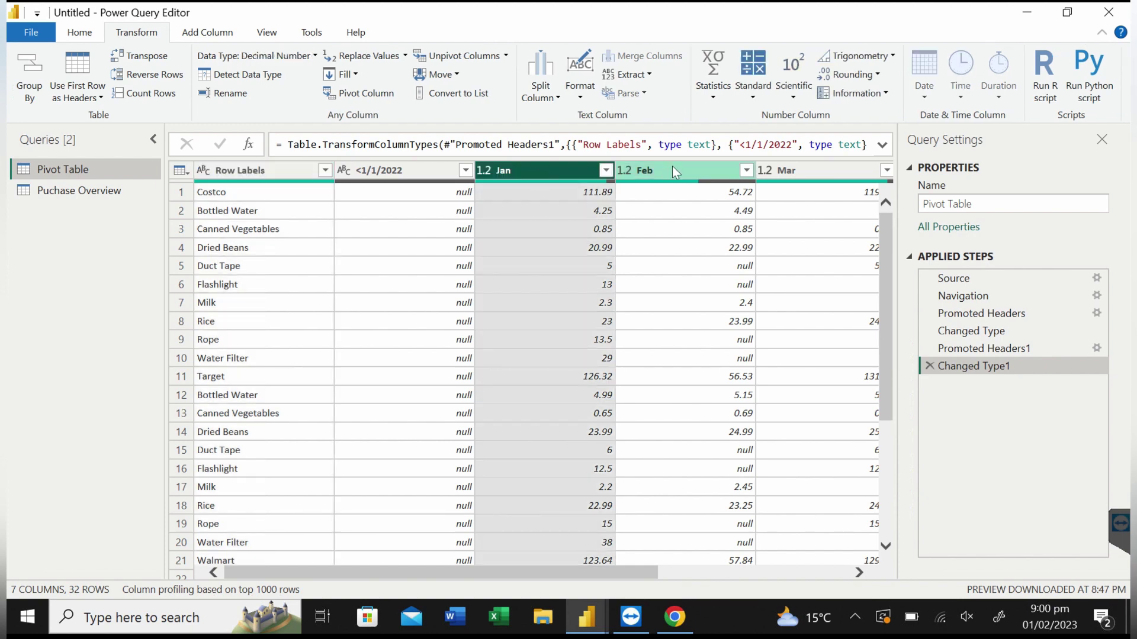
left_click(787, 170, "shift")
scroll(733, 265, "right", 3)
left_click(694, 172, "shift")
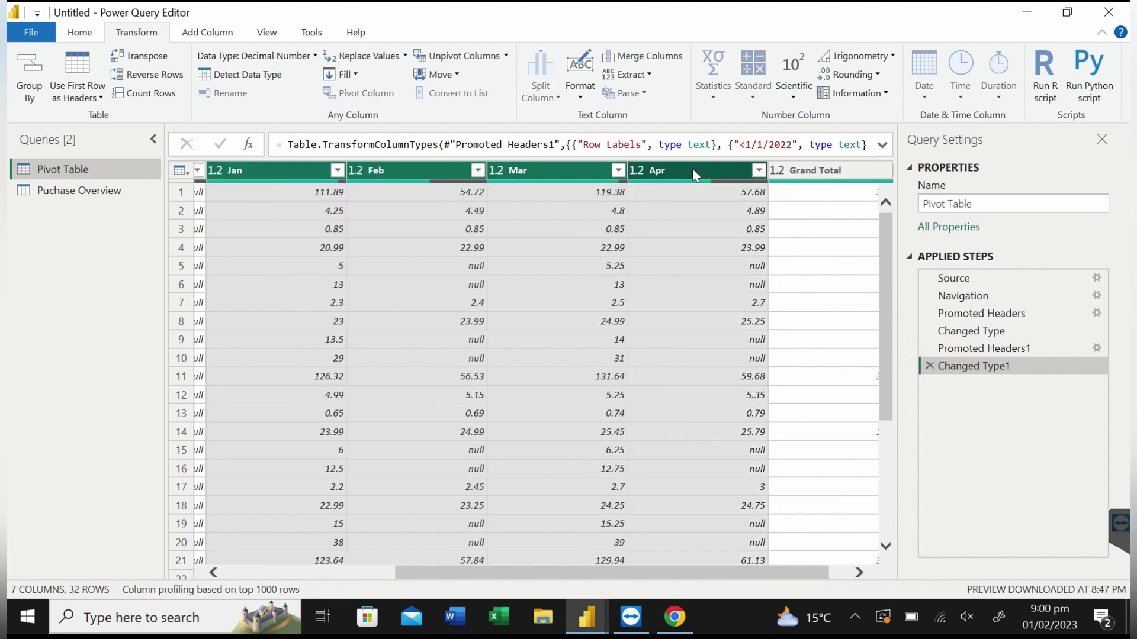
left_click(460, 60)
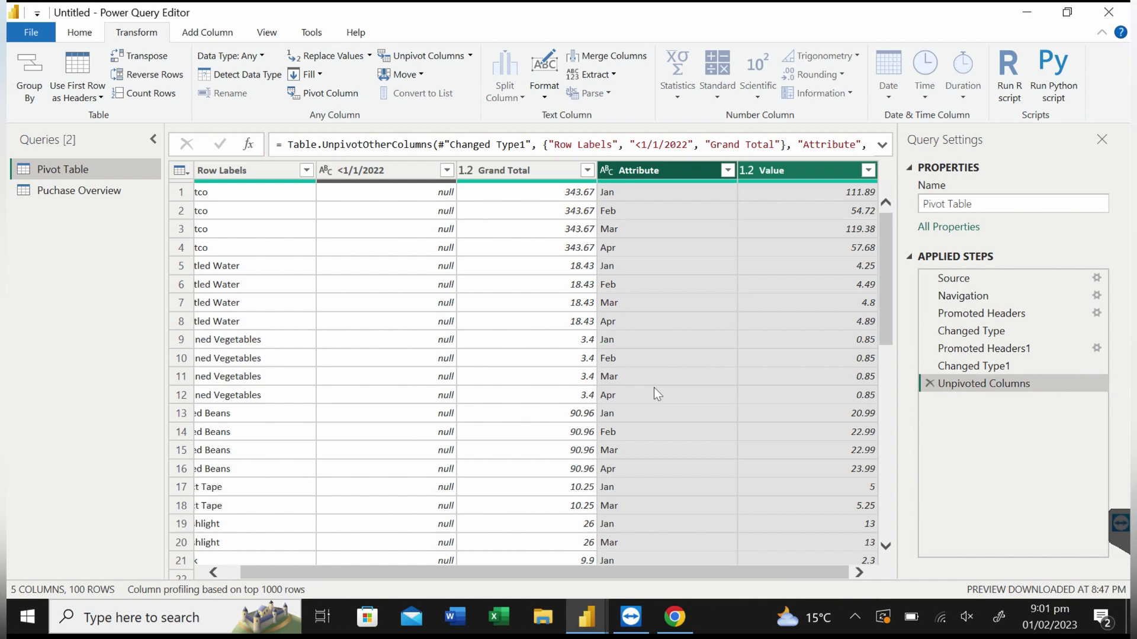
left_click(607, 170)
left_click(639, 279)
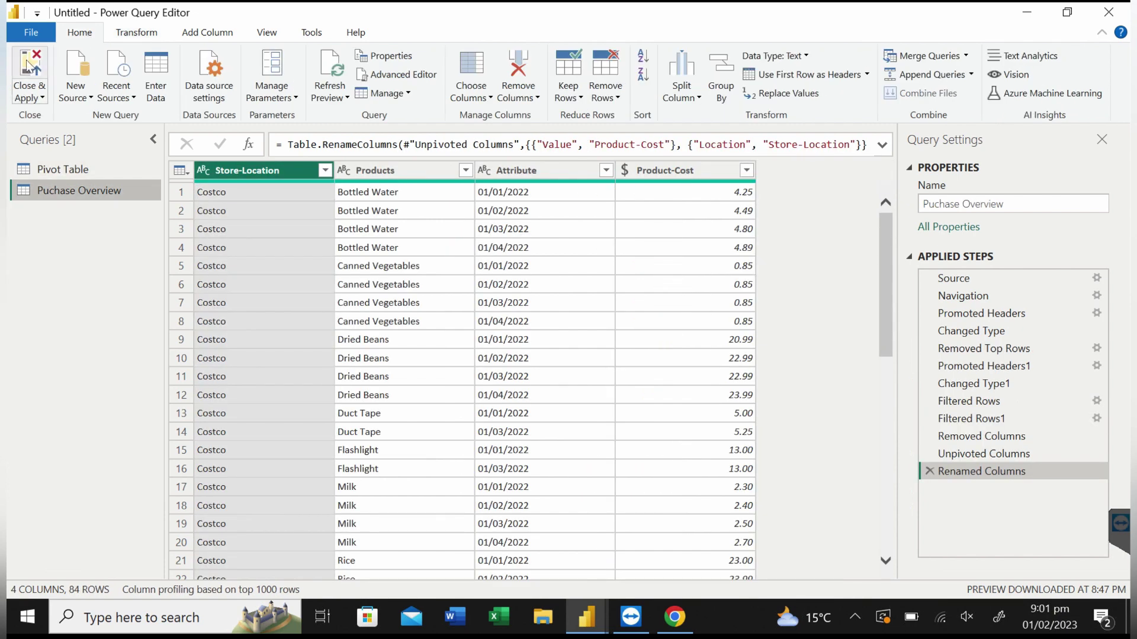
Close the query editor applying all query changes, and show the loaded tables in Data view.
left_click(28, 64)
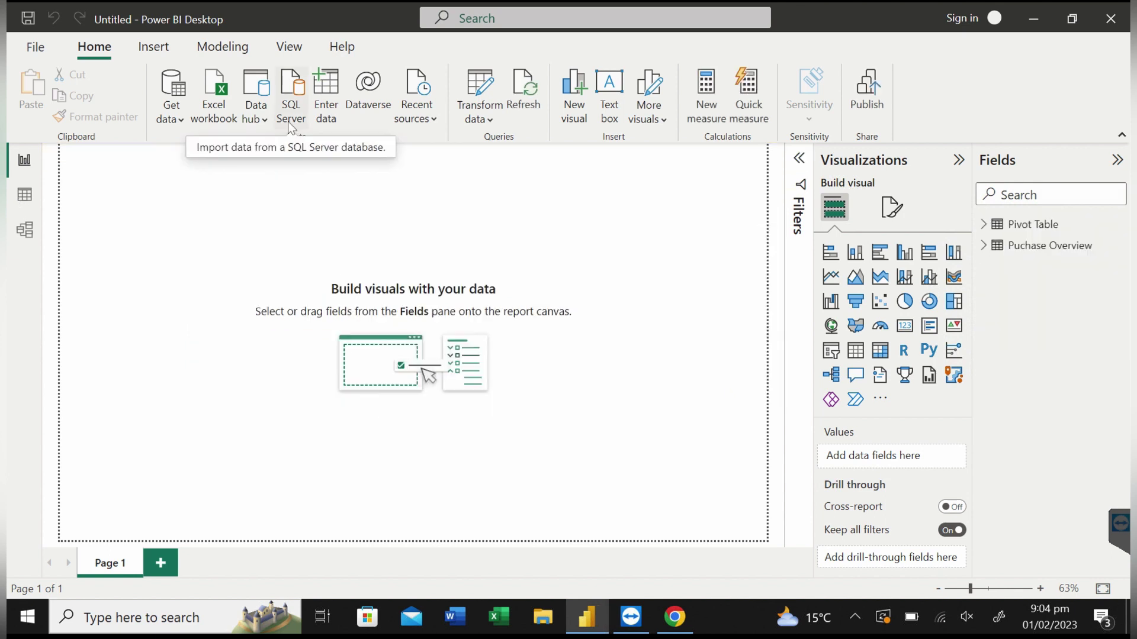
left_click(27, 198)
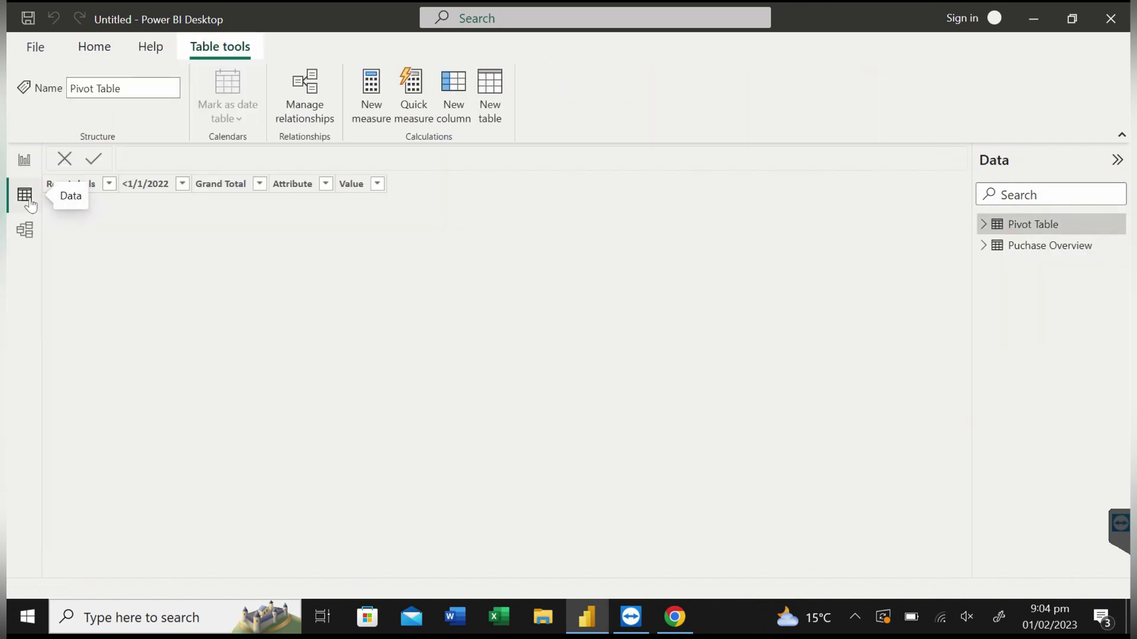